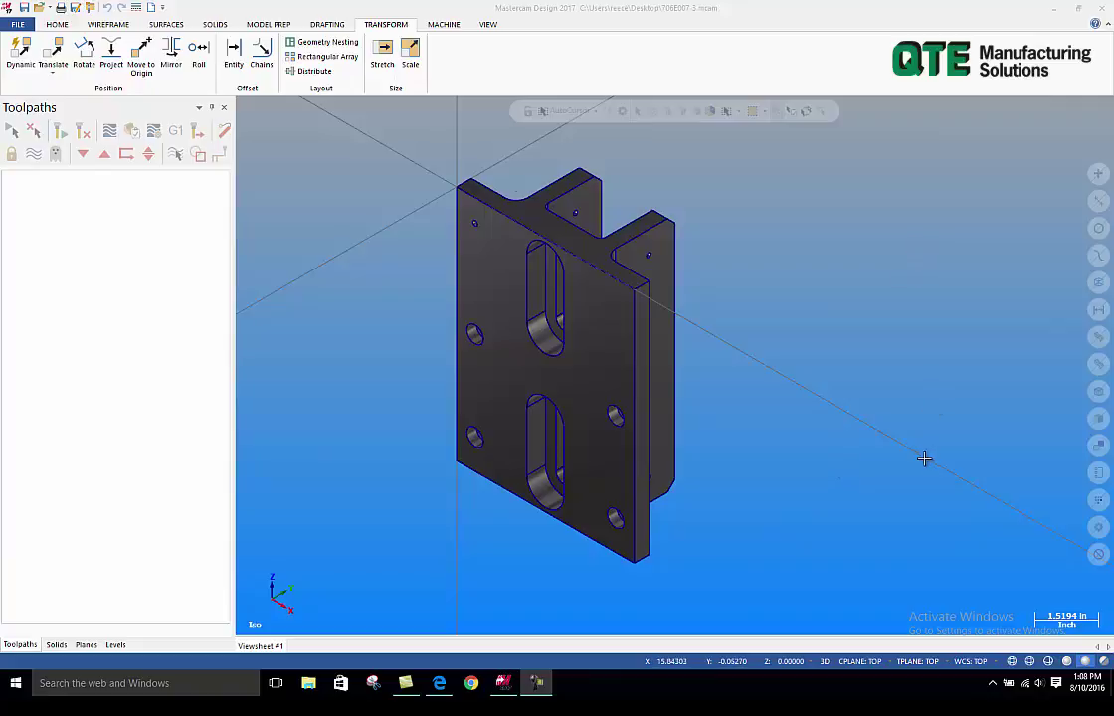
# Check the bracket's profile from the Top (WCS) view
pyautogui.click(597, 388)
pyautogui.rightClick(909, 261)
pyautogui.click(945, 333)
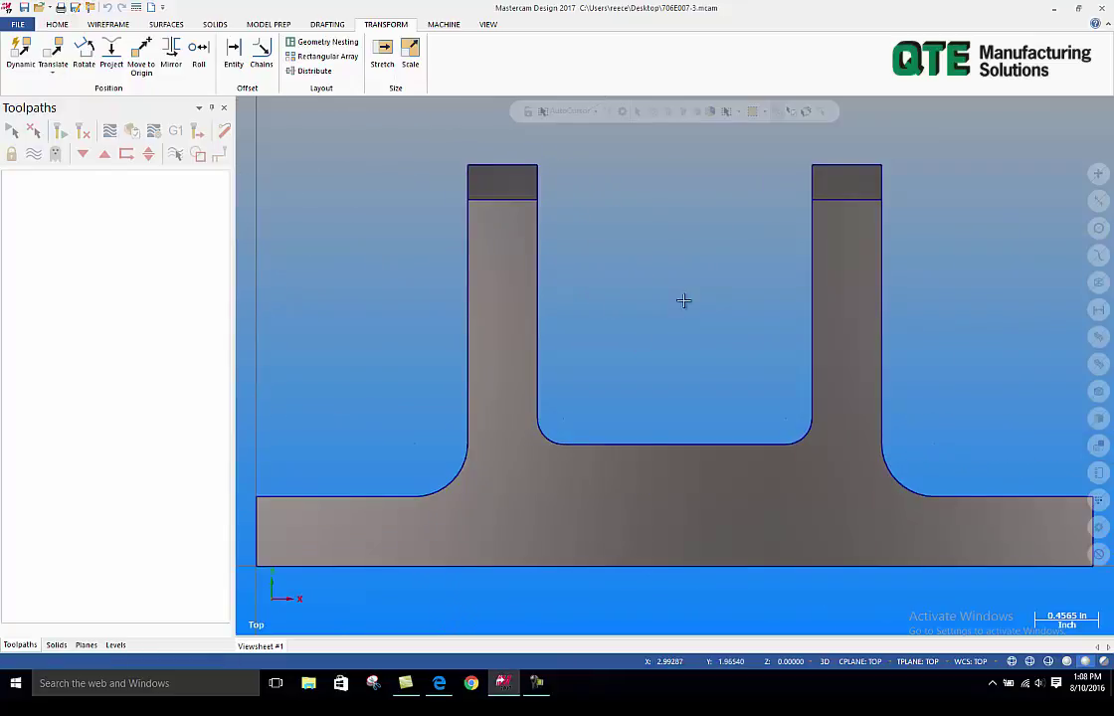
pyautogui.scroll(1, 637, 274)
pyautogui.scroll(-3, 637, 273)
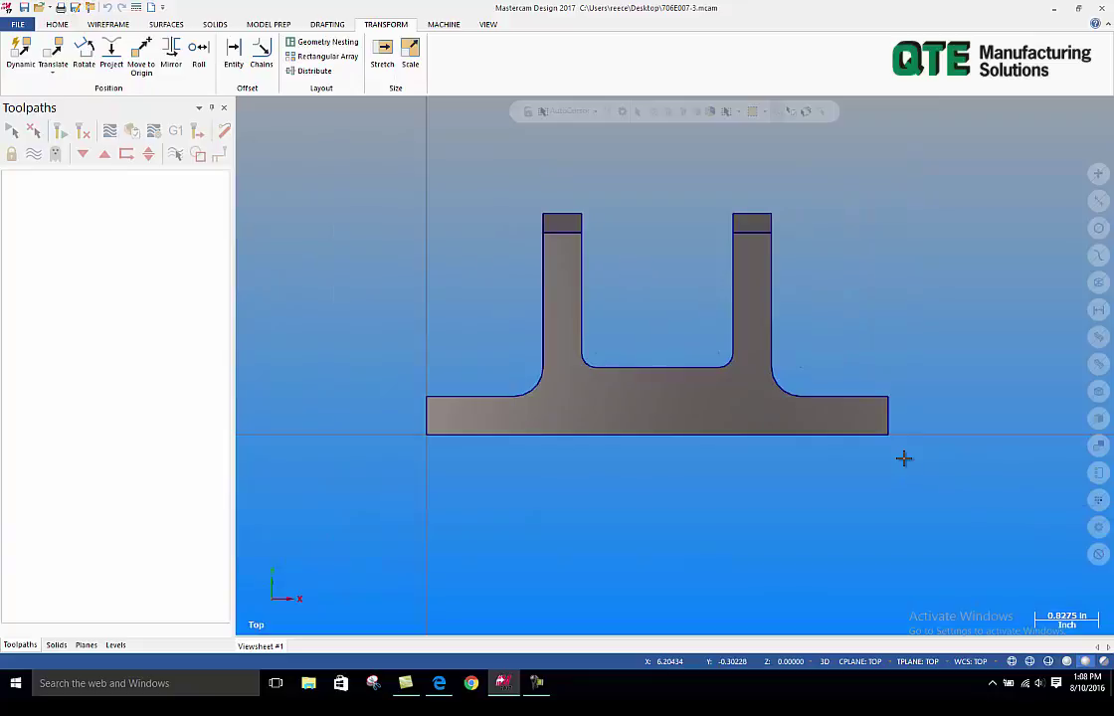
# Return to the Isometric (WCS) view and window-select the entire bracket solid
pyautogui.rightClick(910, 328)
pyautogui.click(953, 443)
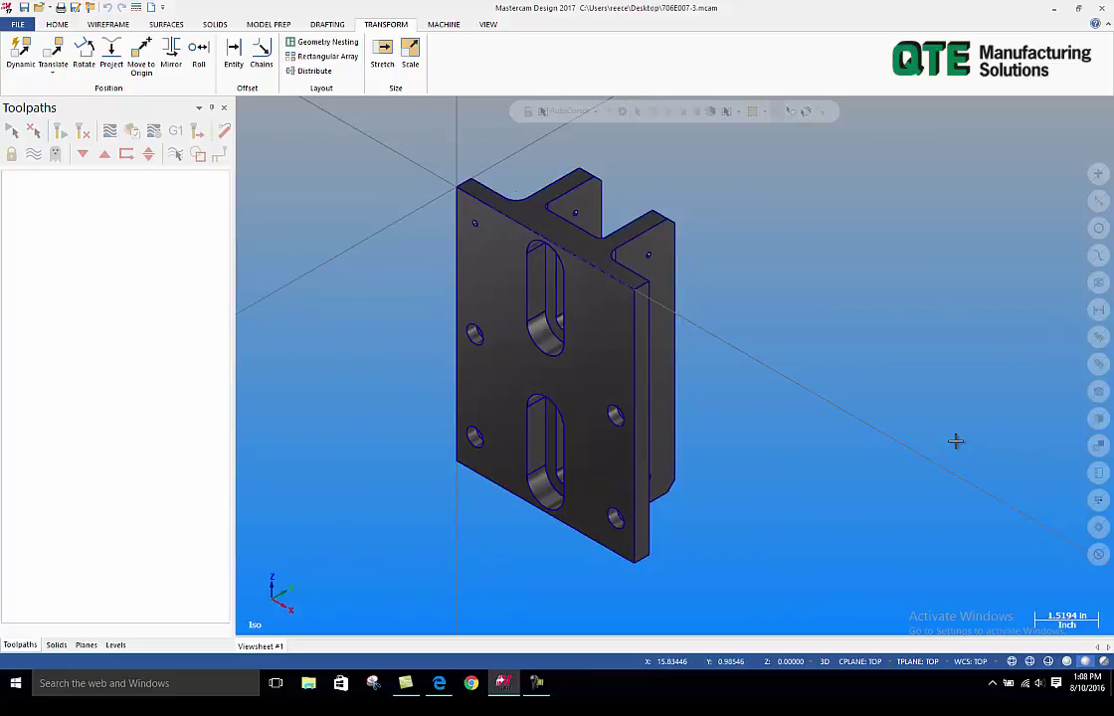
pyautogui.scroll(-2, 935, 385)
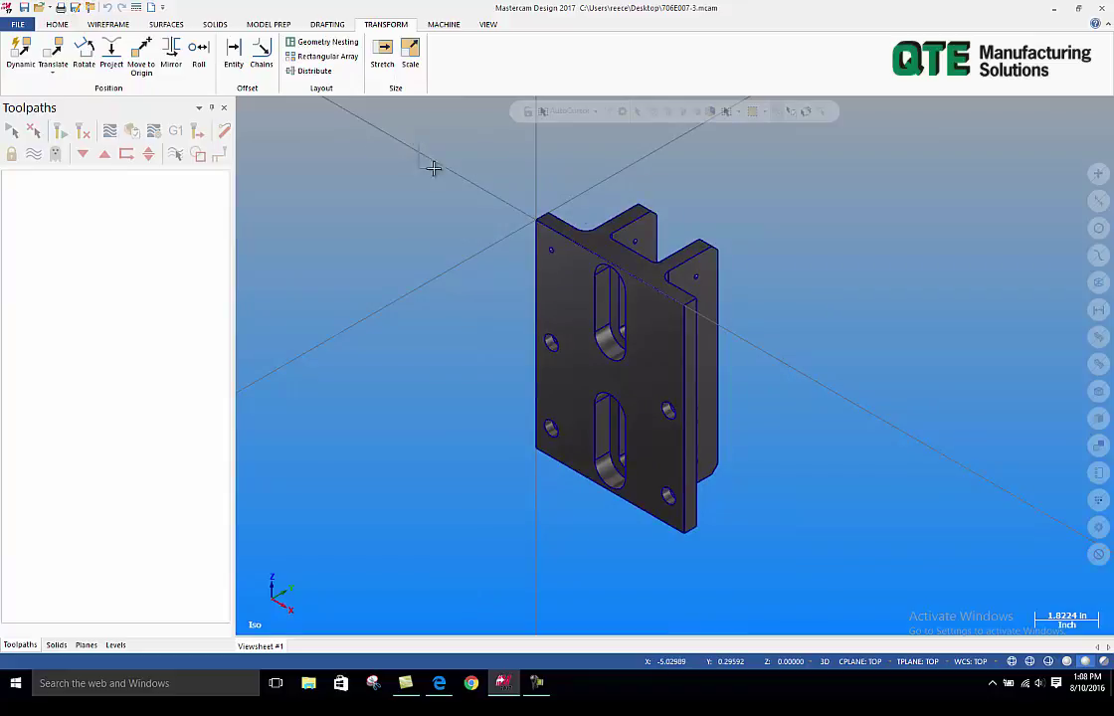
pyautogui.moveTo(433, 168); pyautogui.dragTo(876, 584)
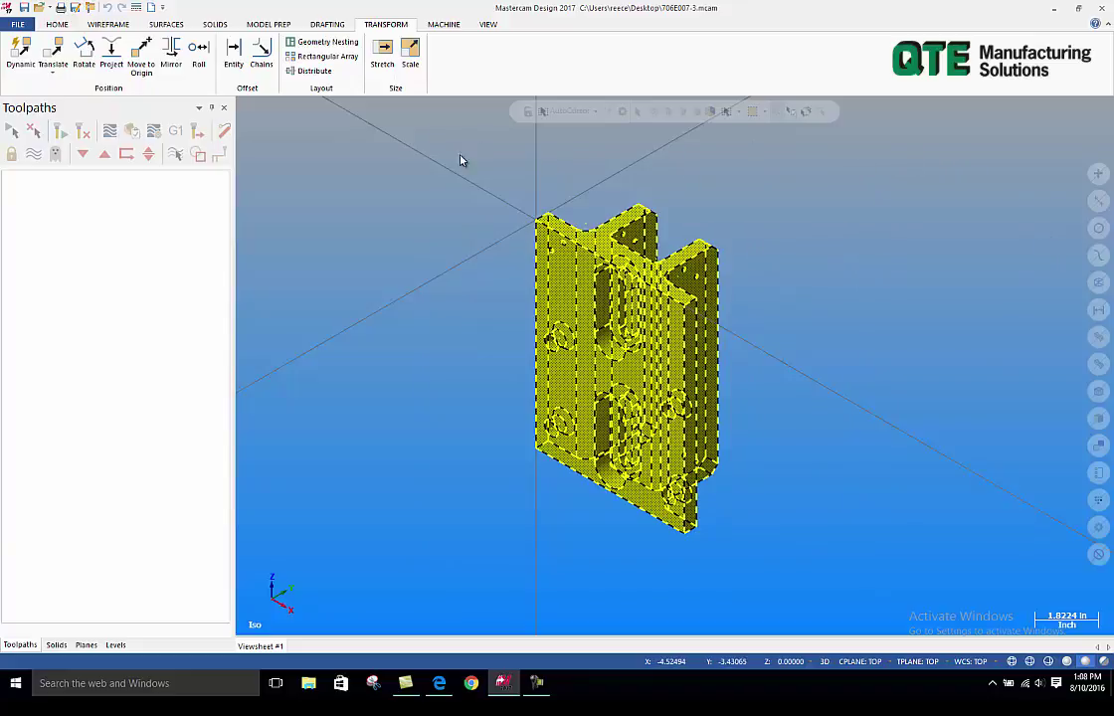
# Start a Dynamic transform on the selected bracket and zoom to its top corner
pyautogui.click(22, 57)
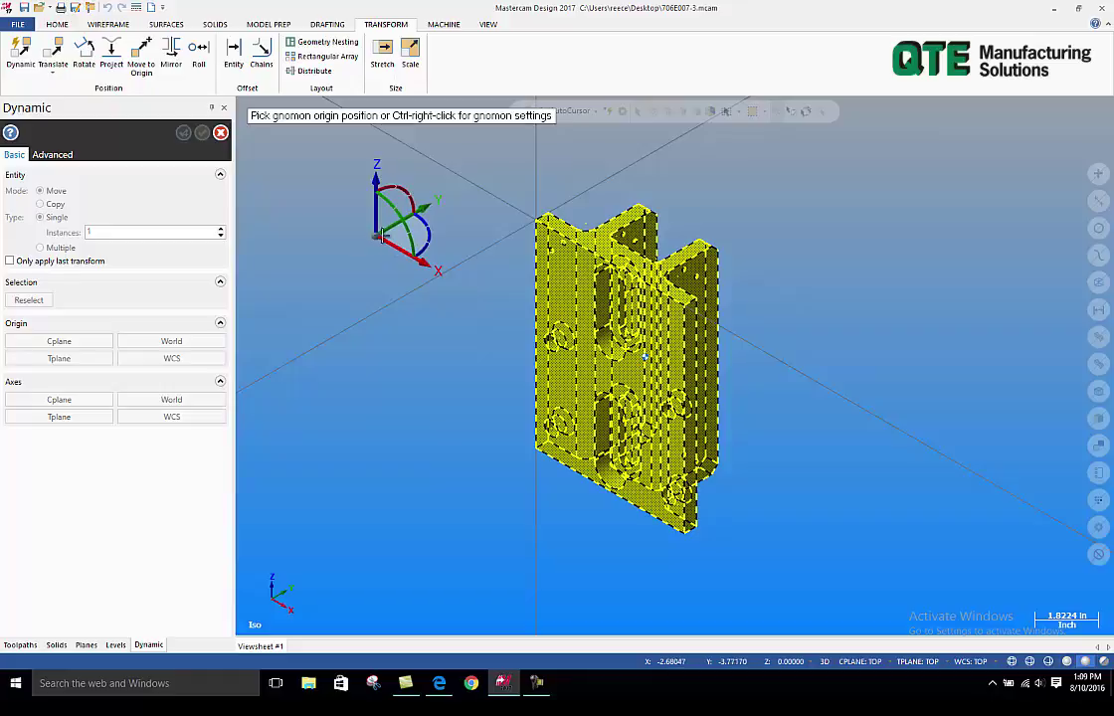
pyautogui.scroll(-1, 560, 190)
pyautogui.scroll(6, 560, 190)
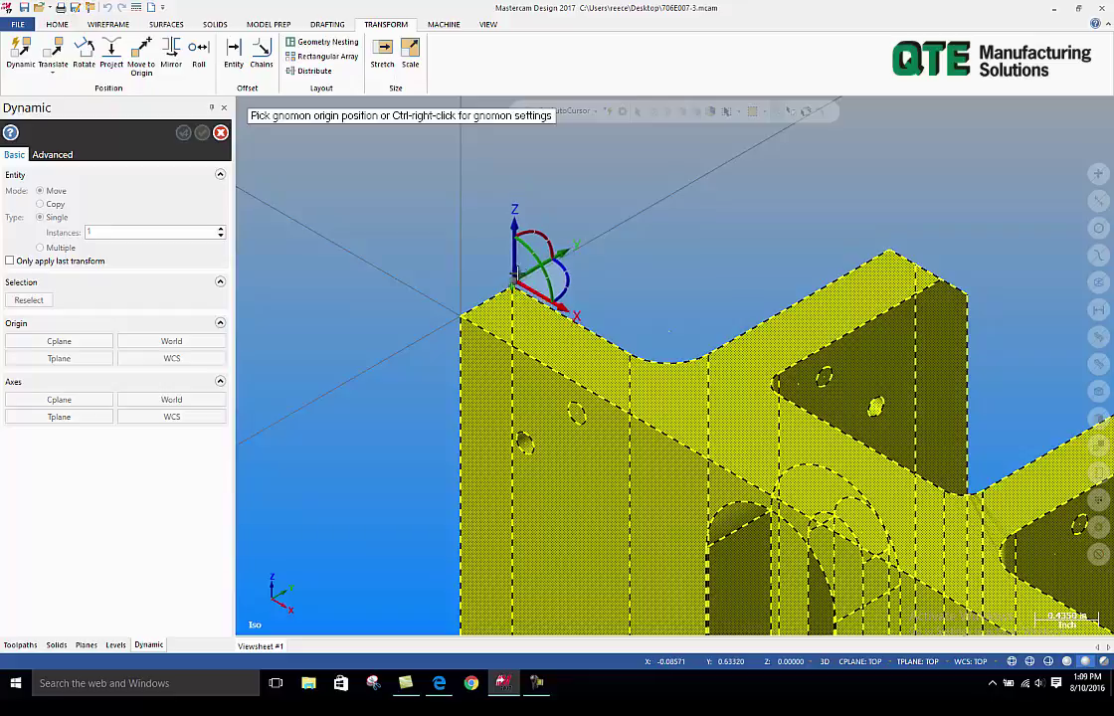
# Anchor the gnomon at the bracket's top corner and put it in Manipulate Axes mode
pyautogui.click(513, 289)
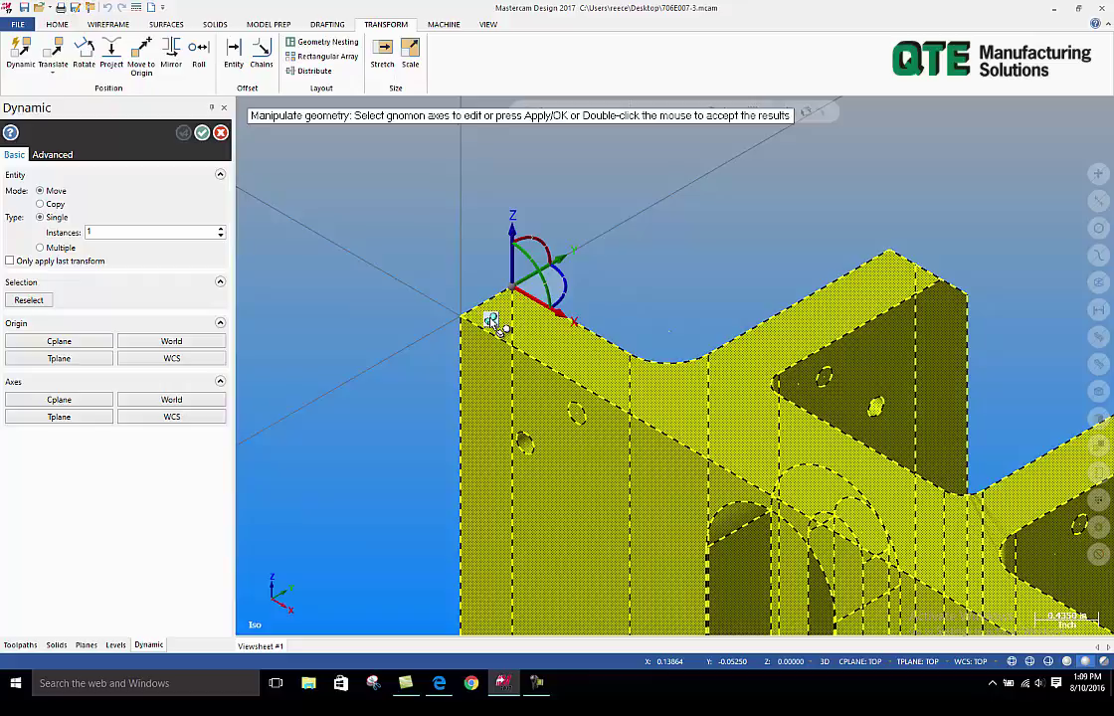
pyautogui.click(491, 321)
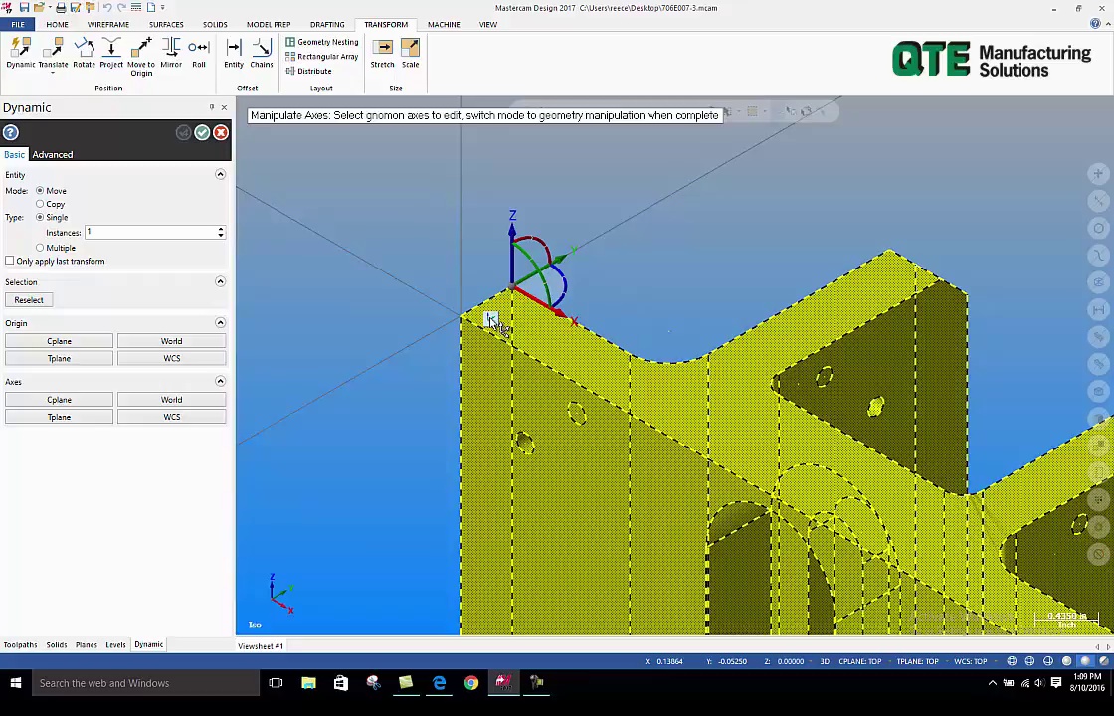
pyautogui.click(491, 322)
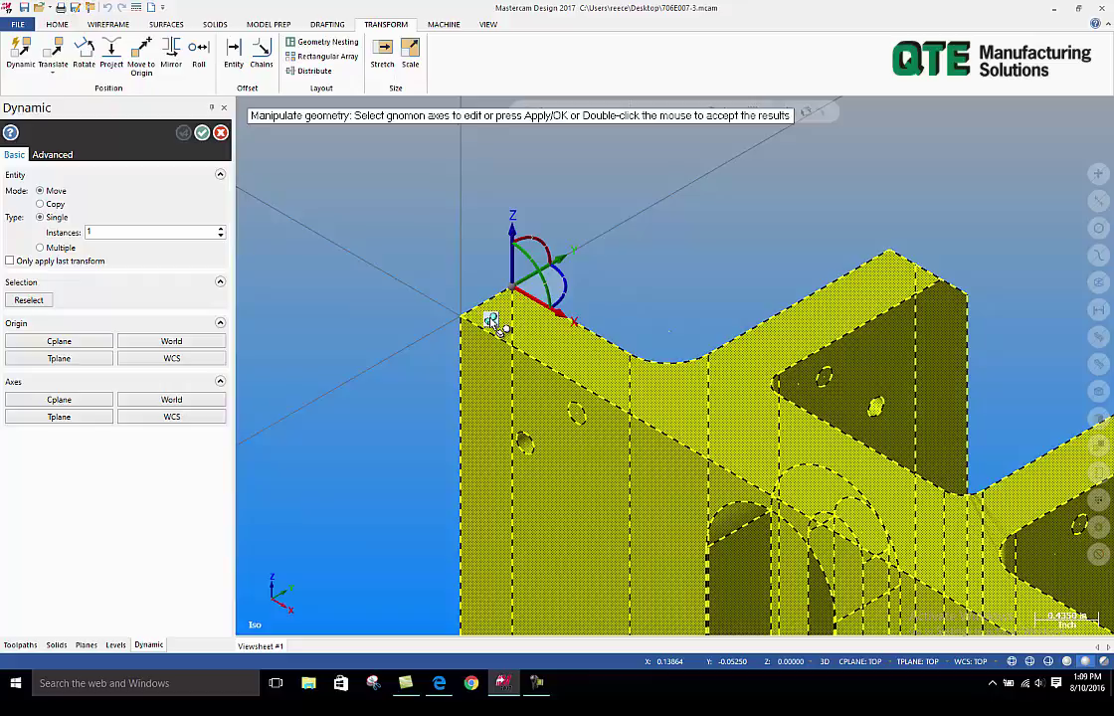
pyautogui.click(491, 322)
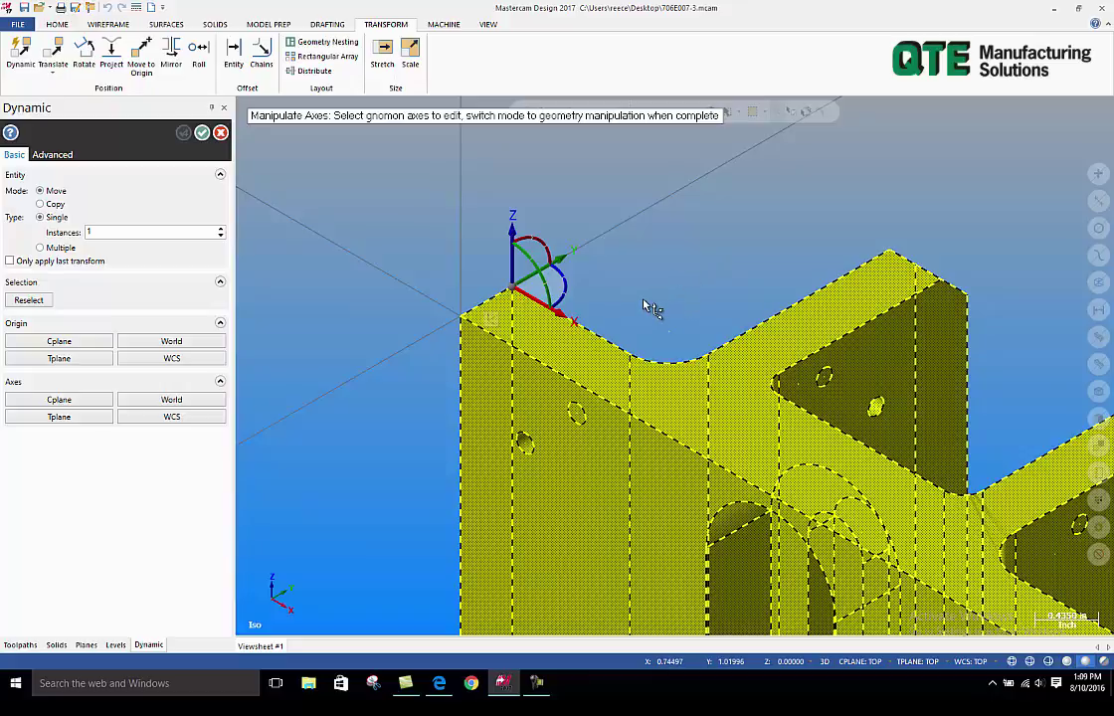
# Rotate the gnomon axes 90° so Y points up, then slide its origin 0.34375 in to the adjacent corner
pyautogui.click(543, 244)
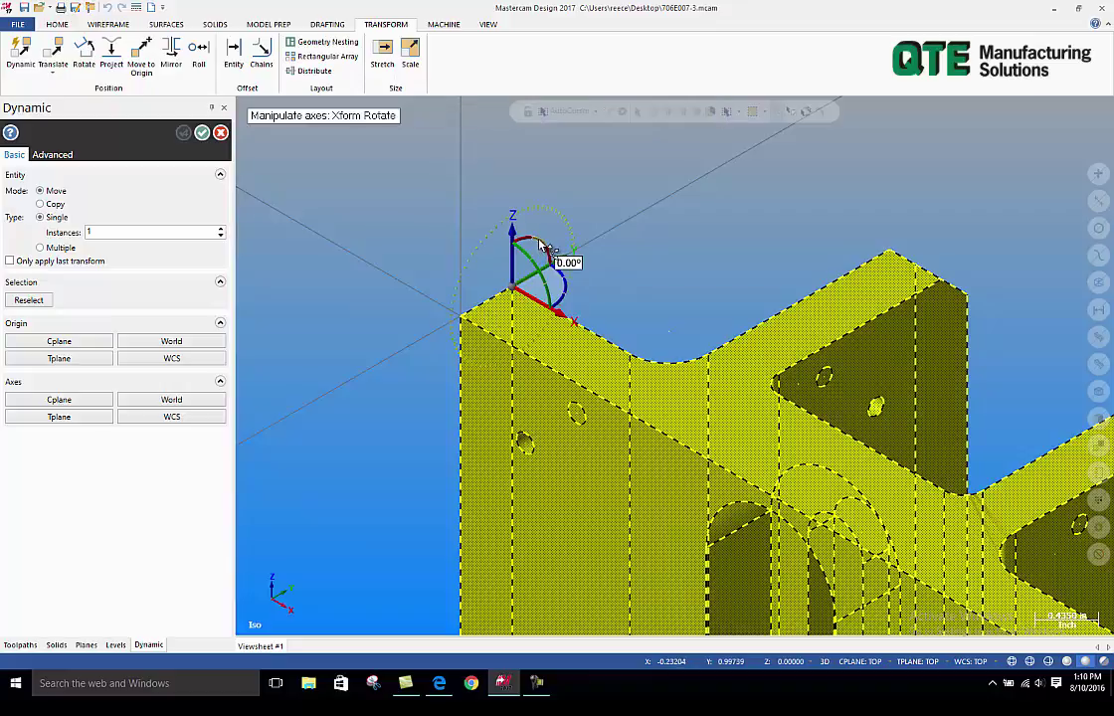
pyautogui.click(541, 246)
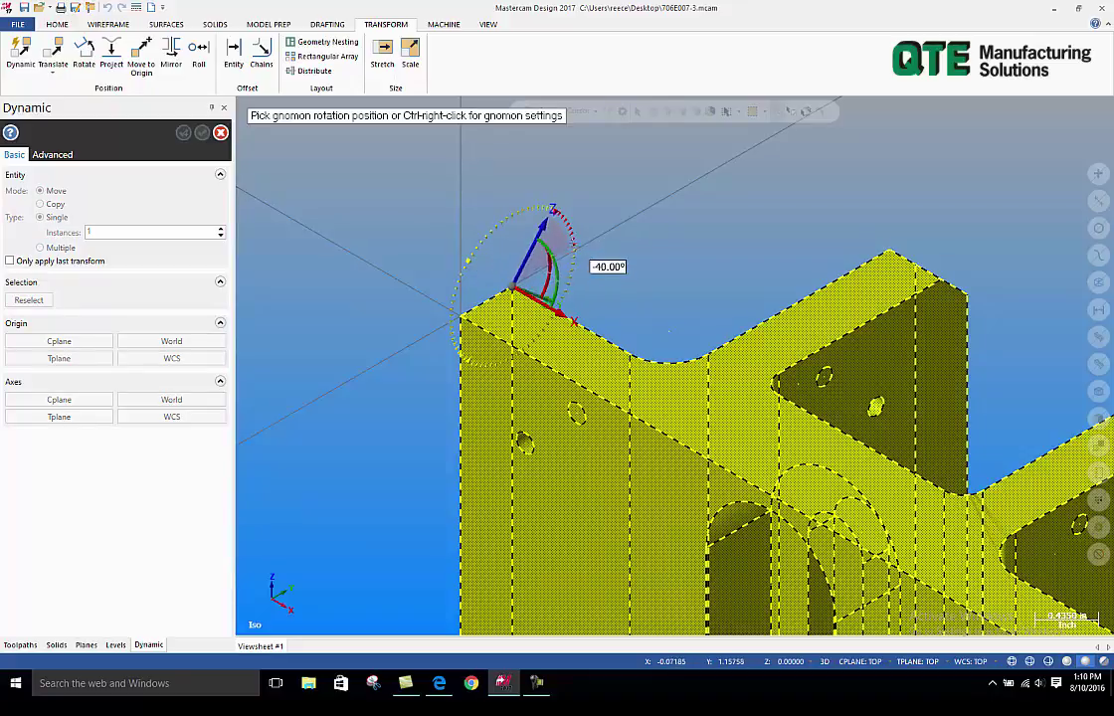
pyautogui.click(532, 276)
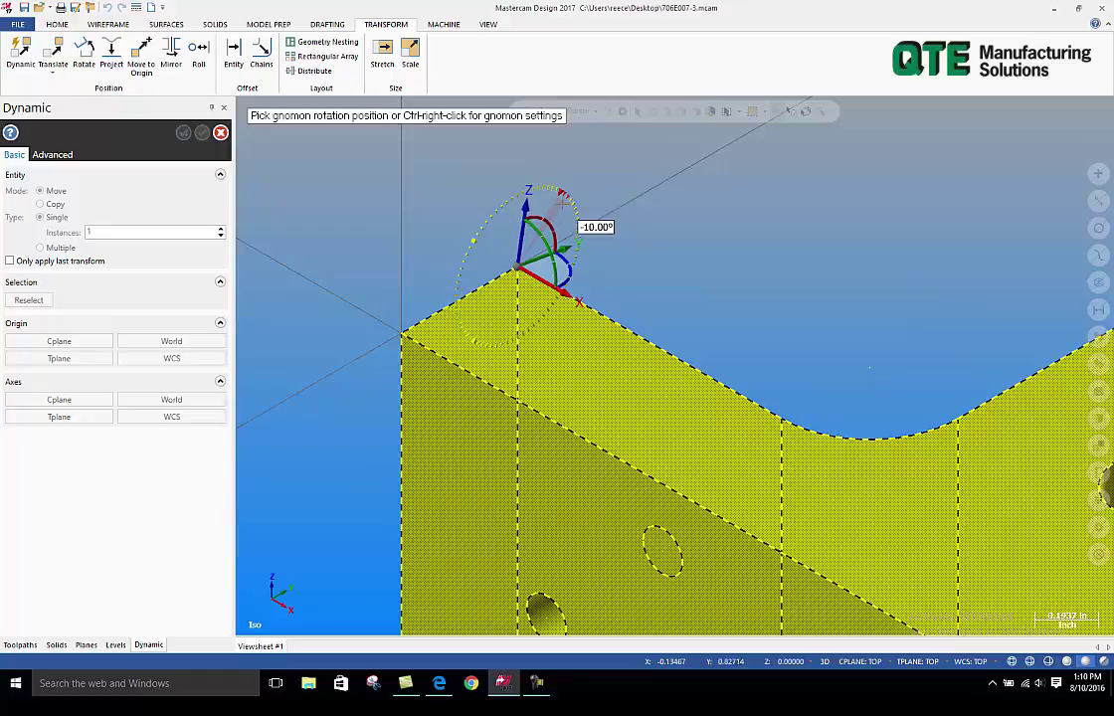
pyautogui.click(540, 221)
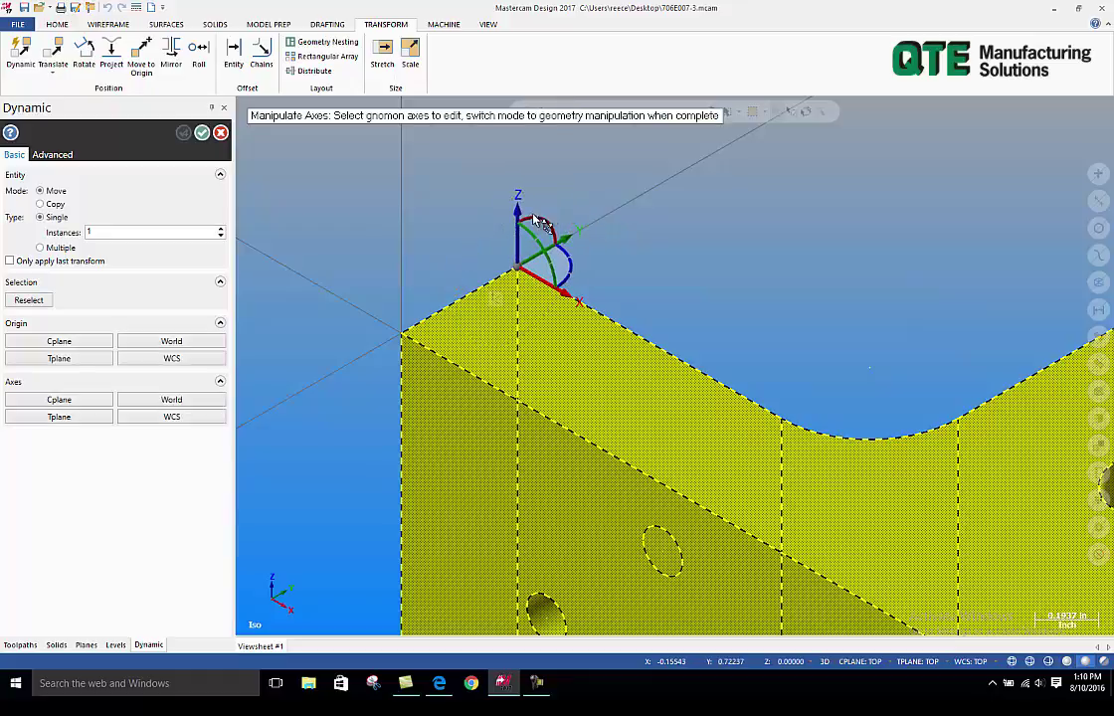
pyautogui.click(537, 239)
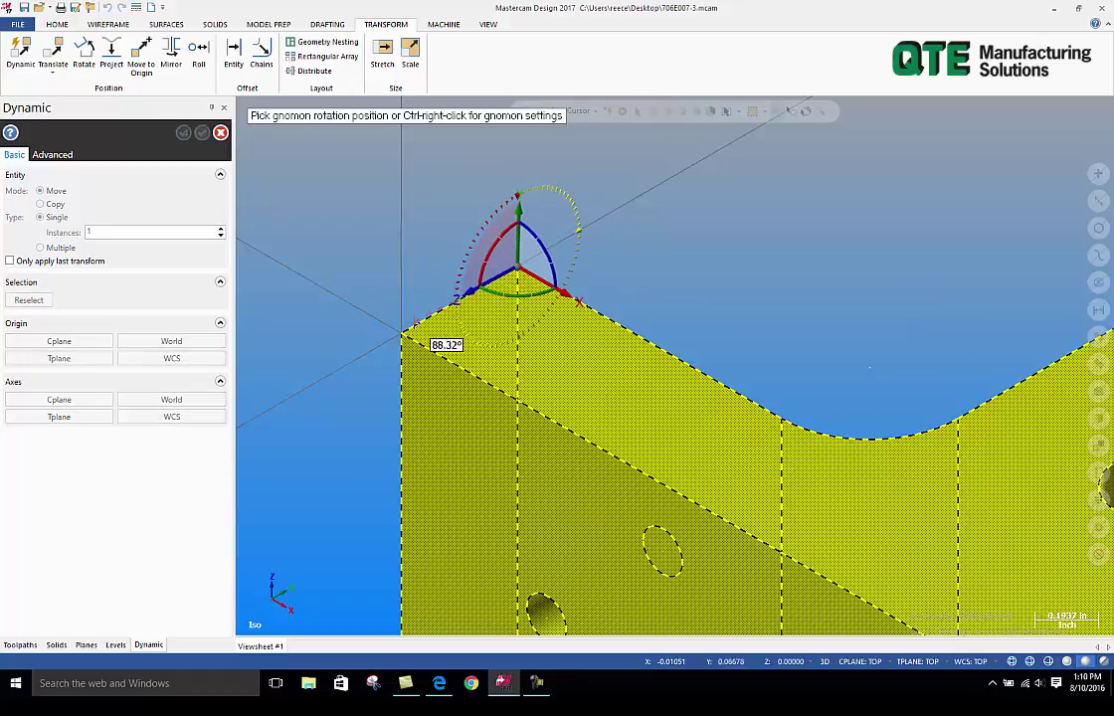
pyautogui.click(398, 346)
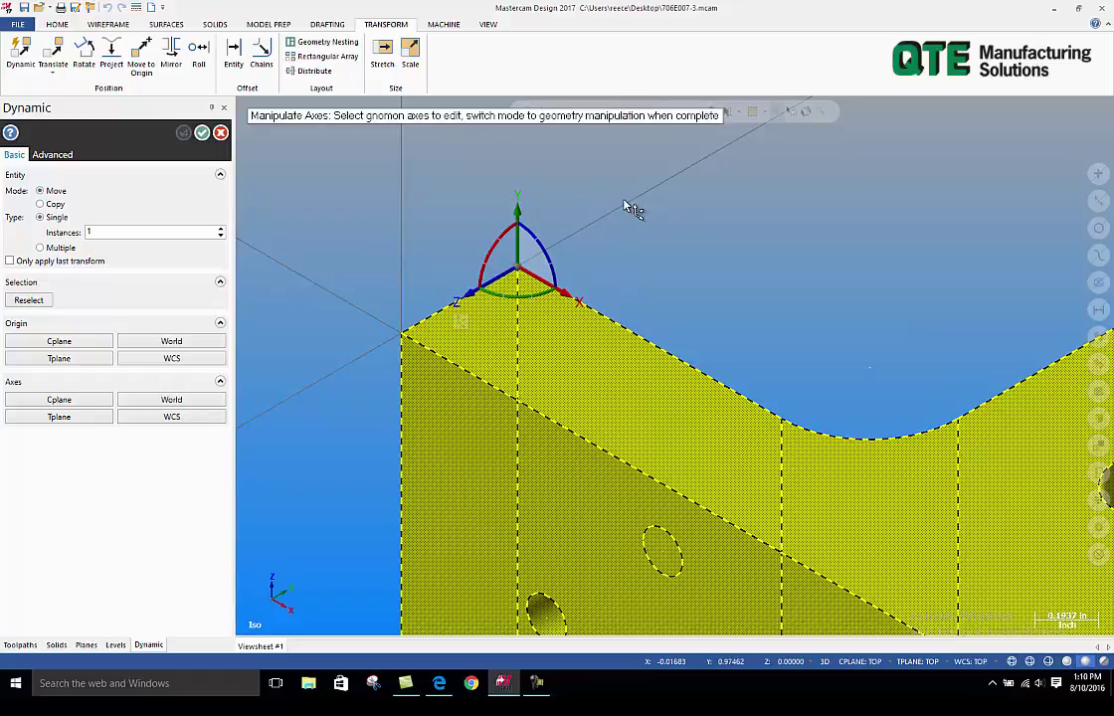
pyautogui.click(508, 284)
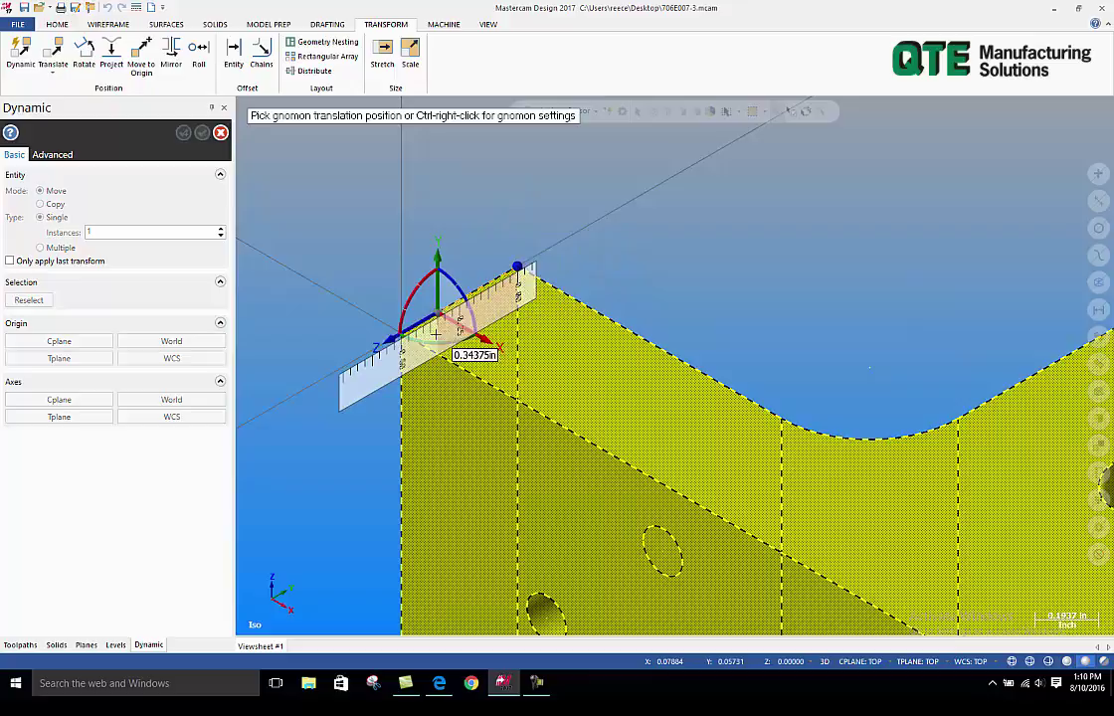
pyautogui.click(403, 344)
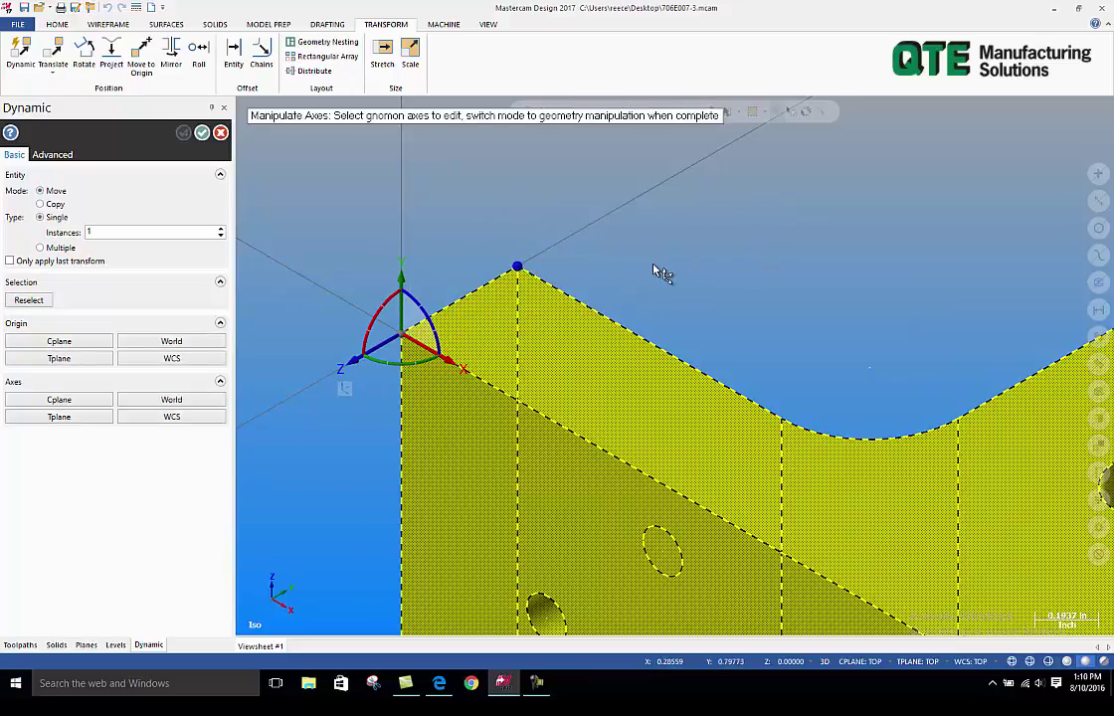
# Begin rotating the gnomon about its vertical axis at the bracket corner
pyautogui.scroll(-6, 656, 272)
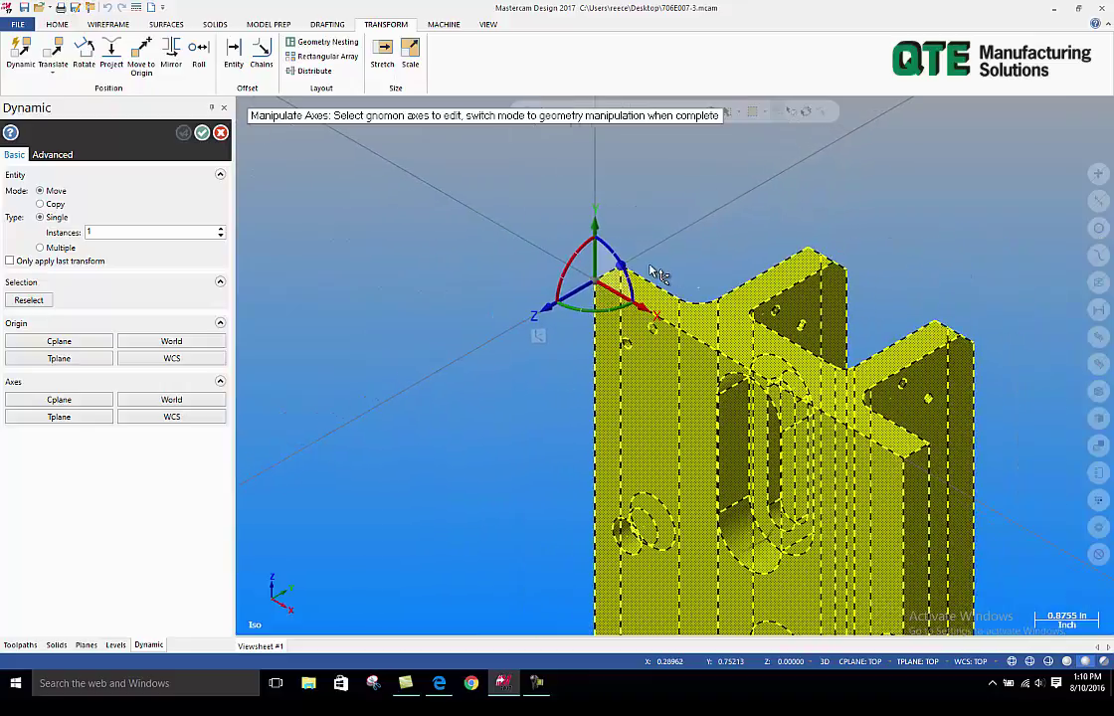
pyautogui.moveTo(657, 273); pyautogui.dragTo(779, 241, button='middle')
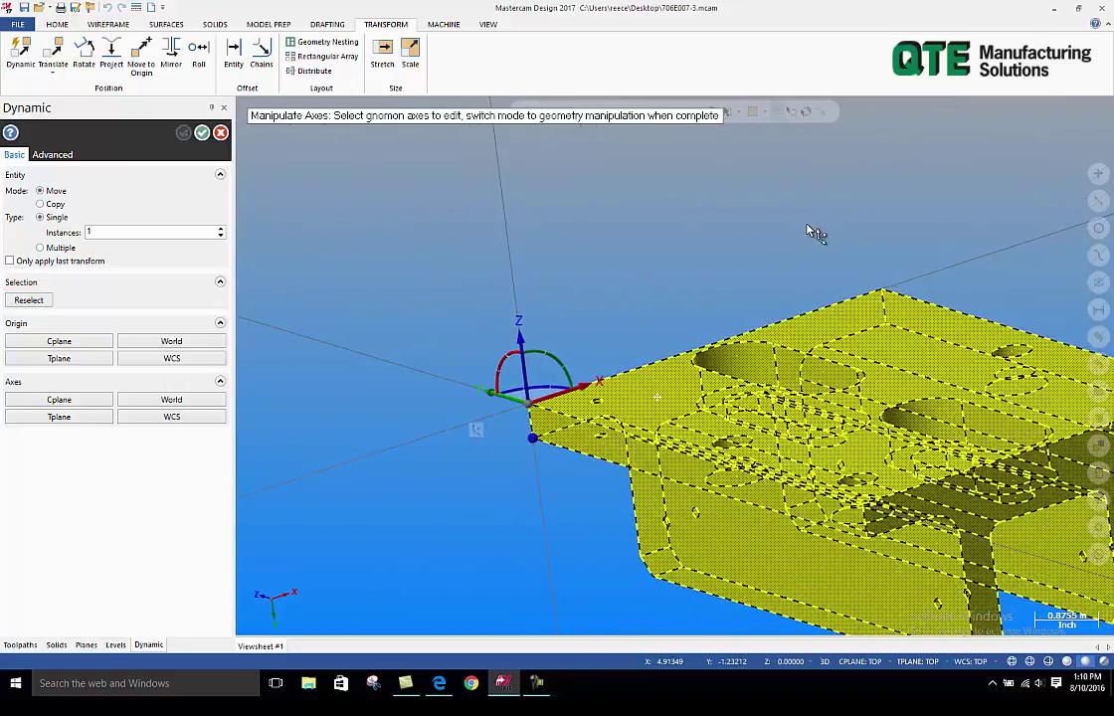
pyautogui.scroll(-1, 631, 257)
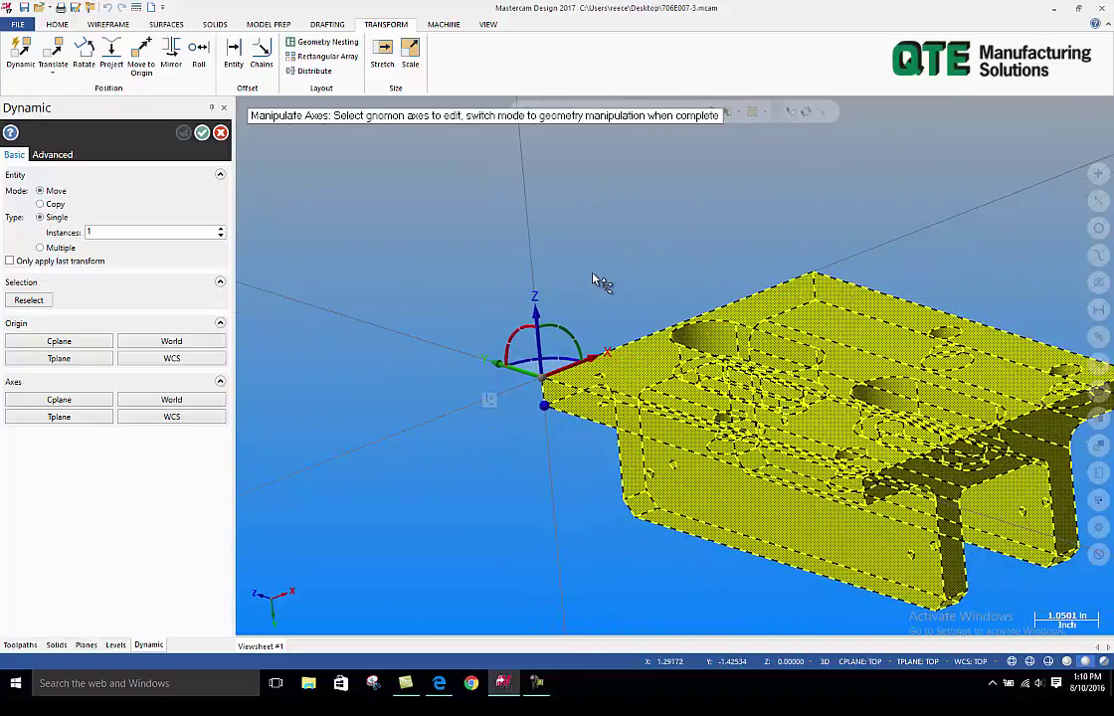
pyautogui.scroll(-1, 595, 282)
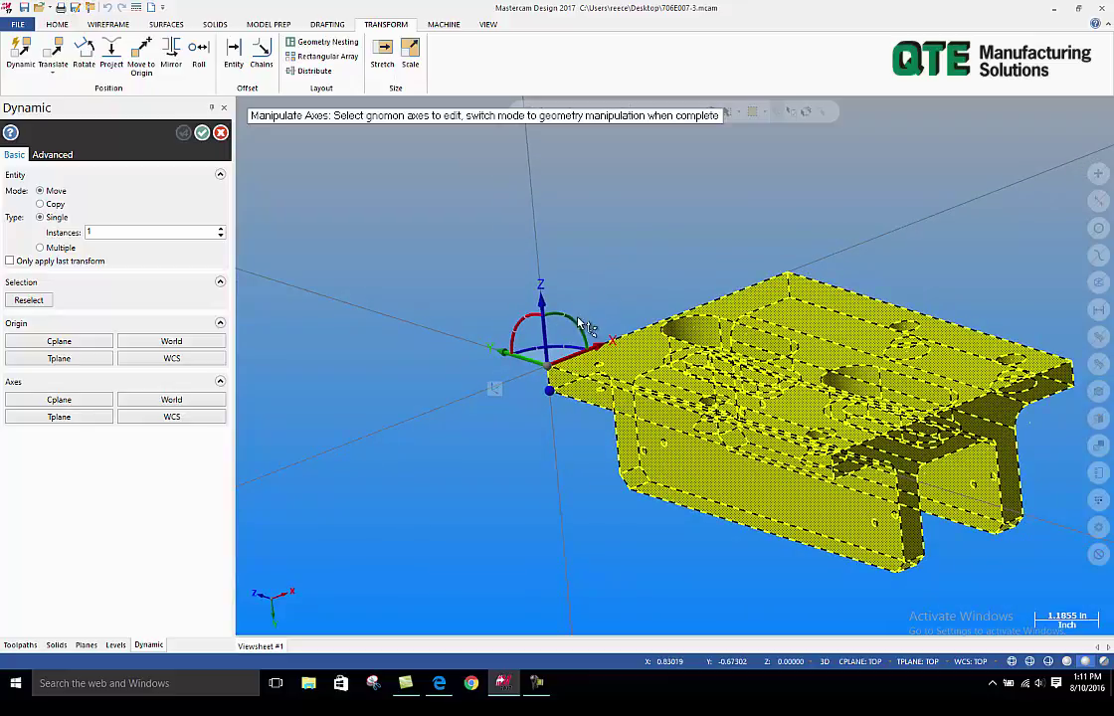
pyautogui.click(519, 316)
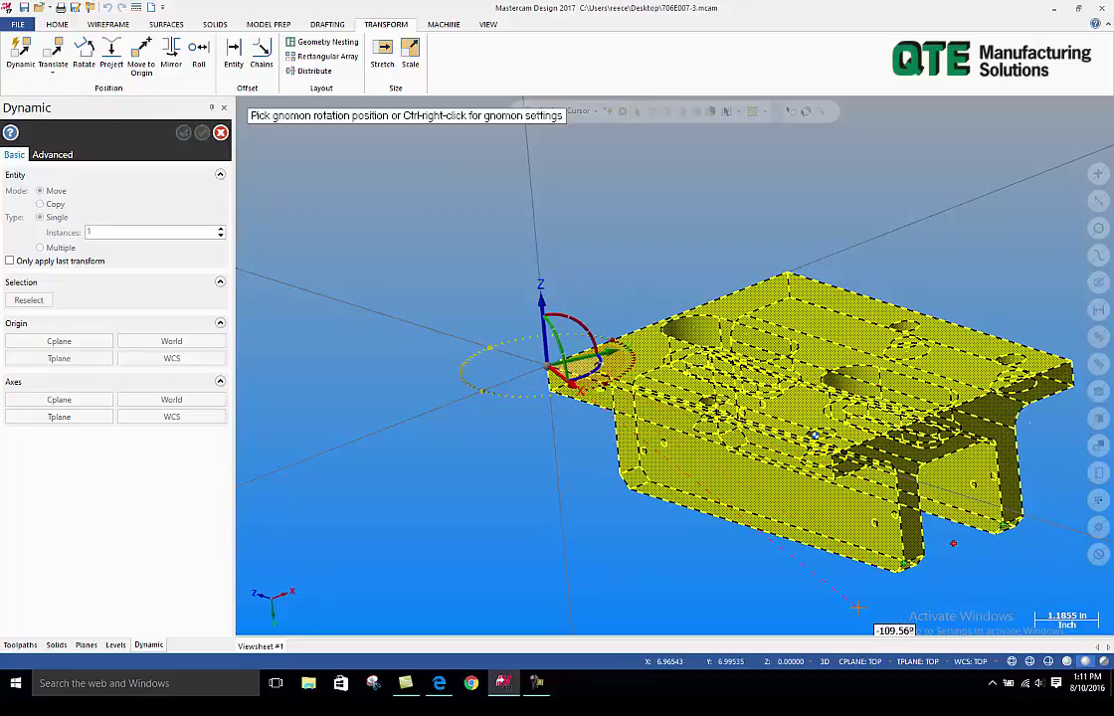
# Switch construction to 2D and lock the gnomon rotation at -90° on the corner
pyautogui.click(824, 664)
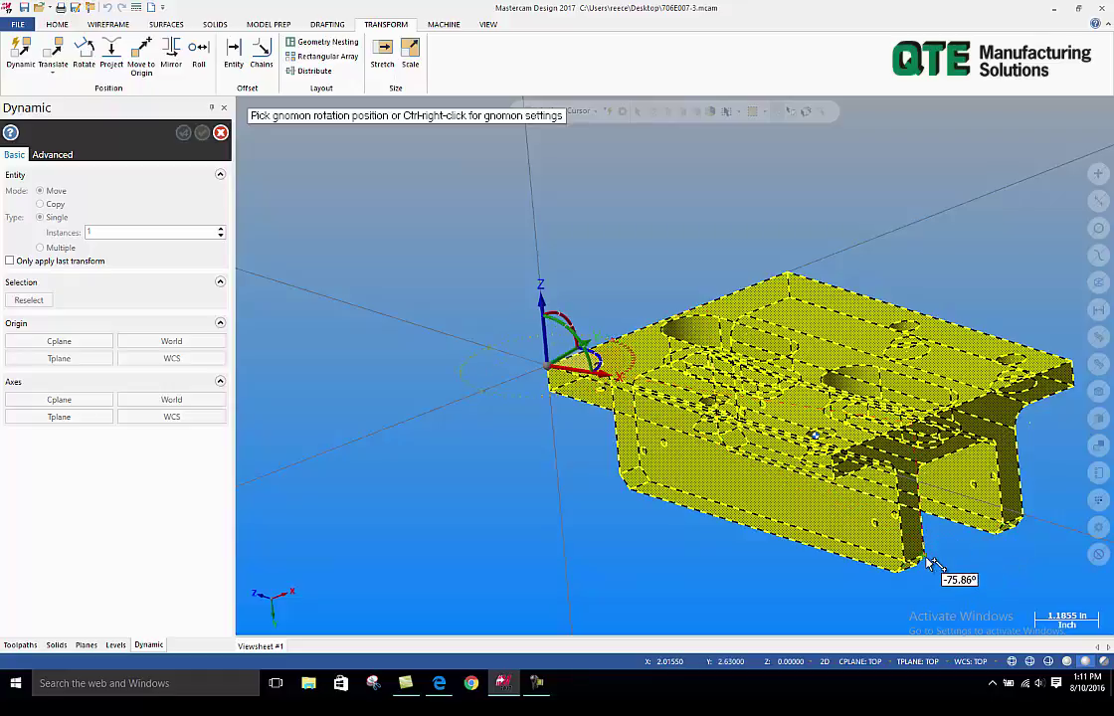
pyautogui.moveTo(930, 564); pyautogui.dragTo(838, 500, button='middle')
pyautogui.scroll(3, 831, 491)
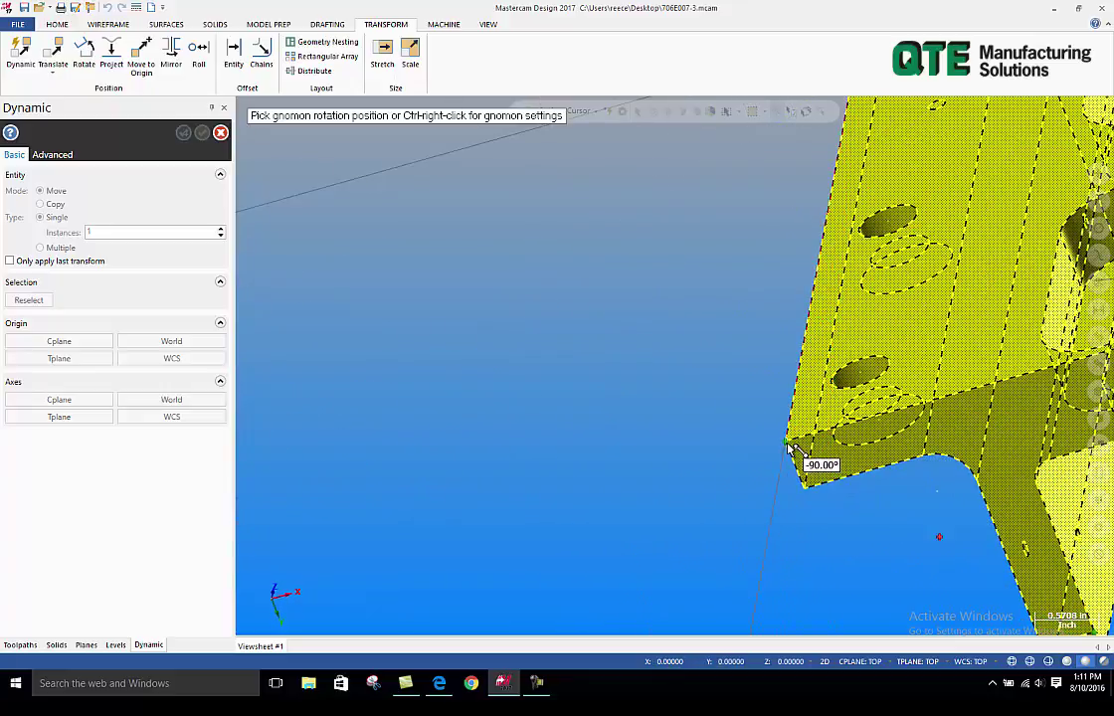
pyautogui.click(796, 451)
pyautogui.hotkey('alt', '7')
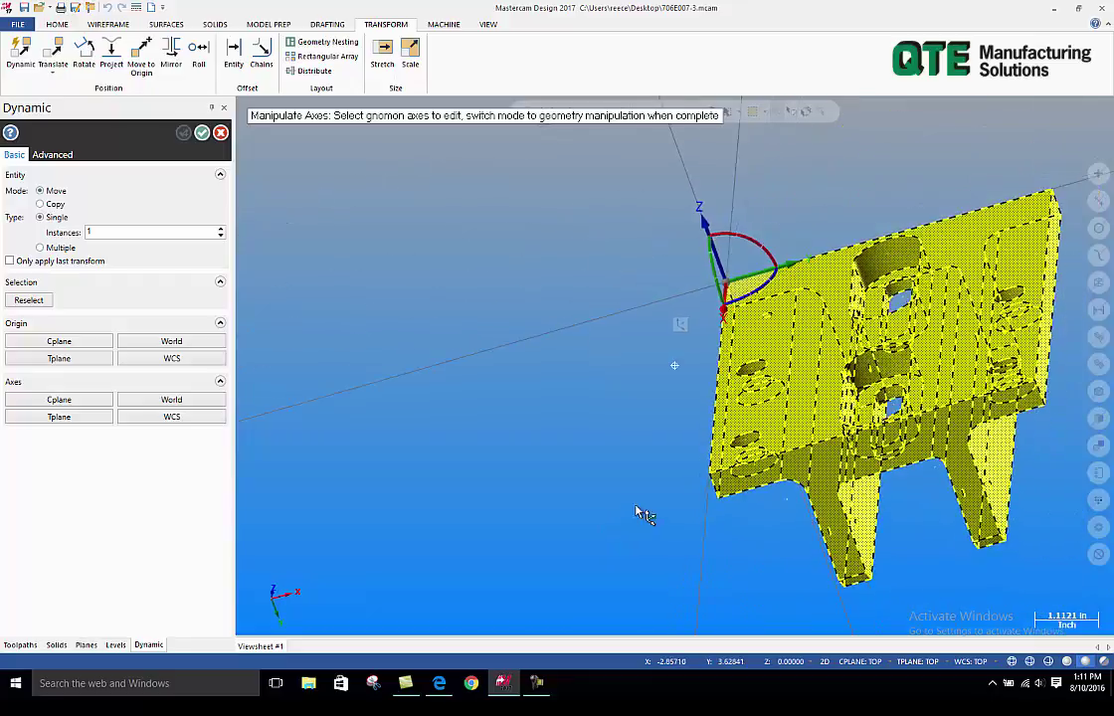
pyautogui.moveTo(642, 513); pyautogui.dragTo(913, 495, button='middle')
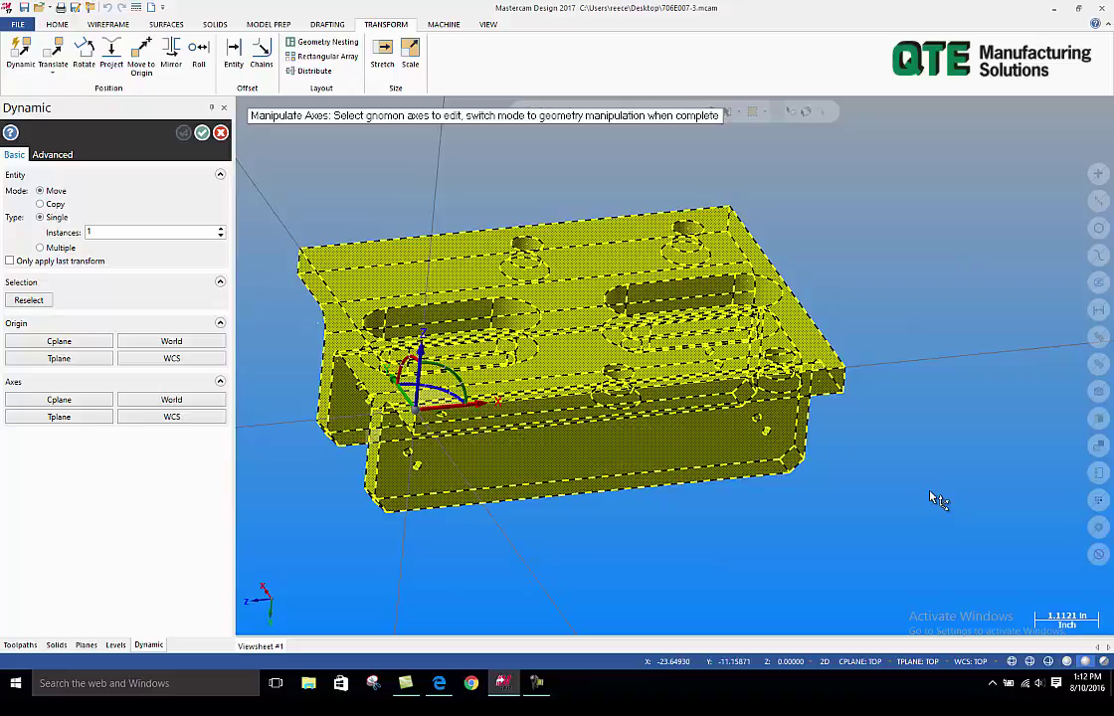
# Pick up the gnomon origin and place it on the bracket's top-left corner
pyautogui.click(416, 413)
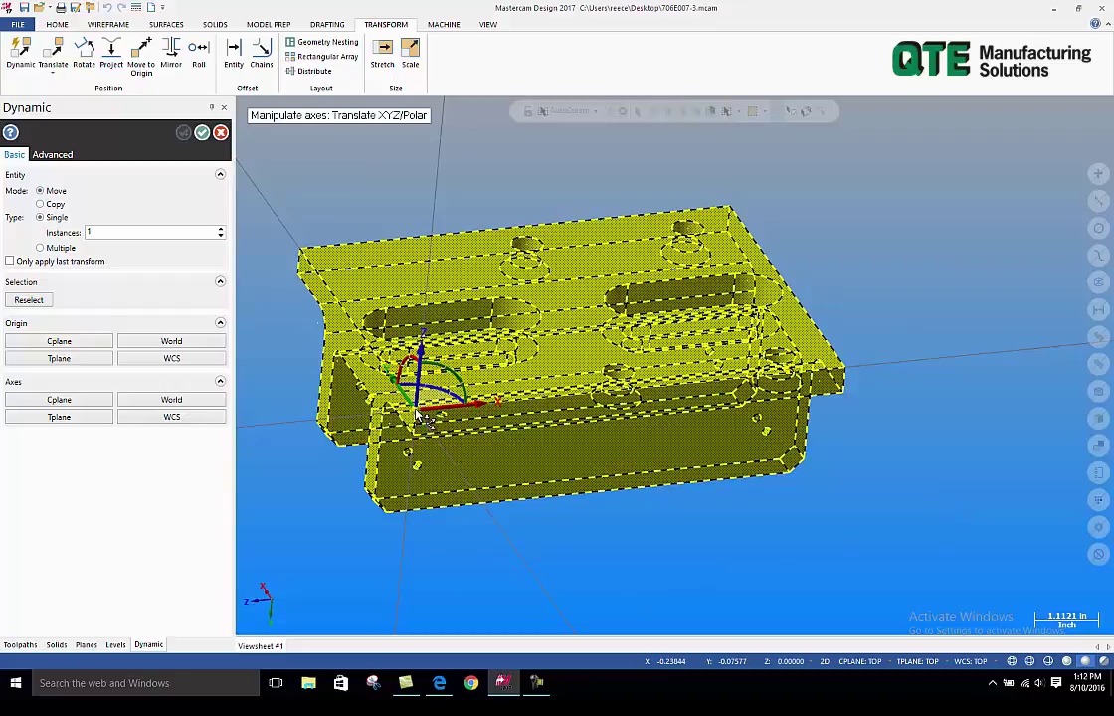
pyautogui.click(419, 413)
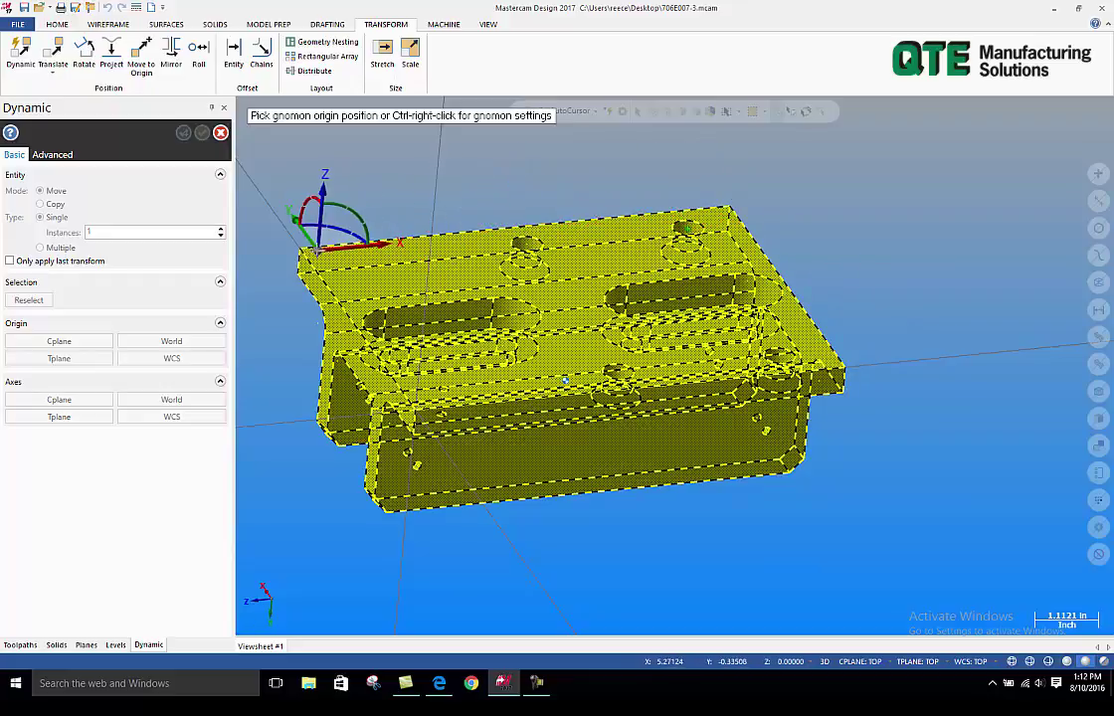
pyautogui.click(305, 251)
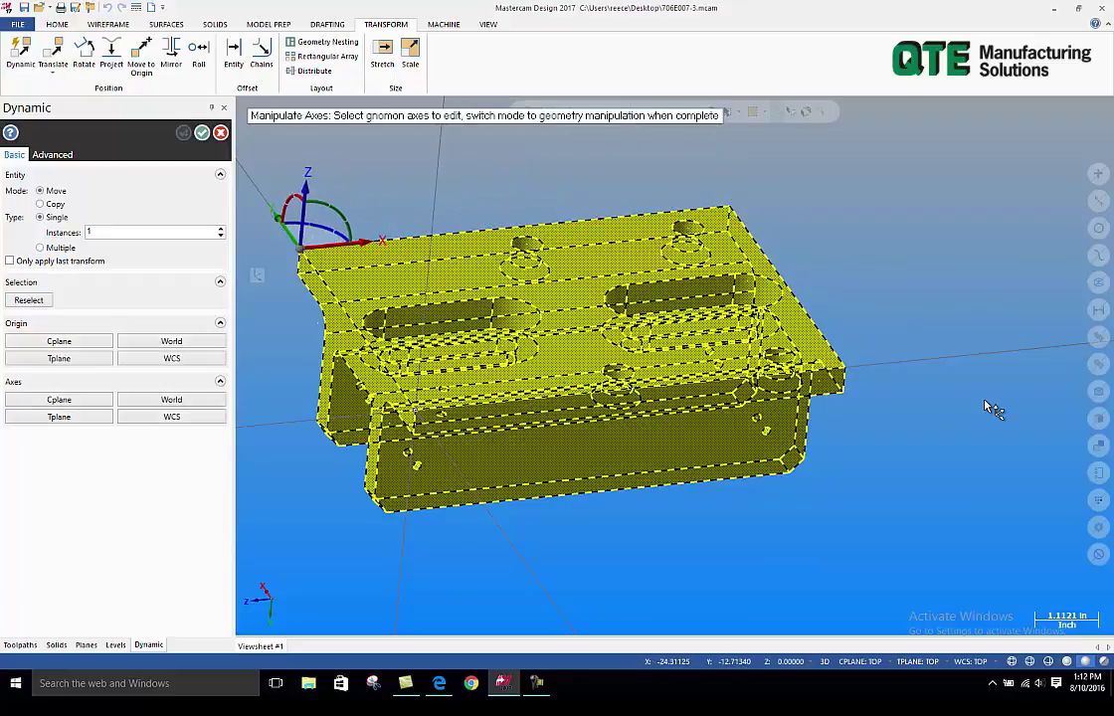
pyautogui.moveTo(942, 485); pyautogui.dragTo(846, 475, button='middle')
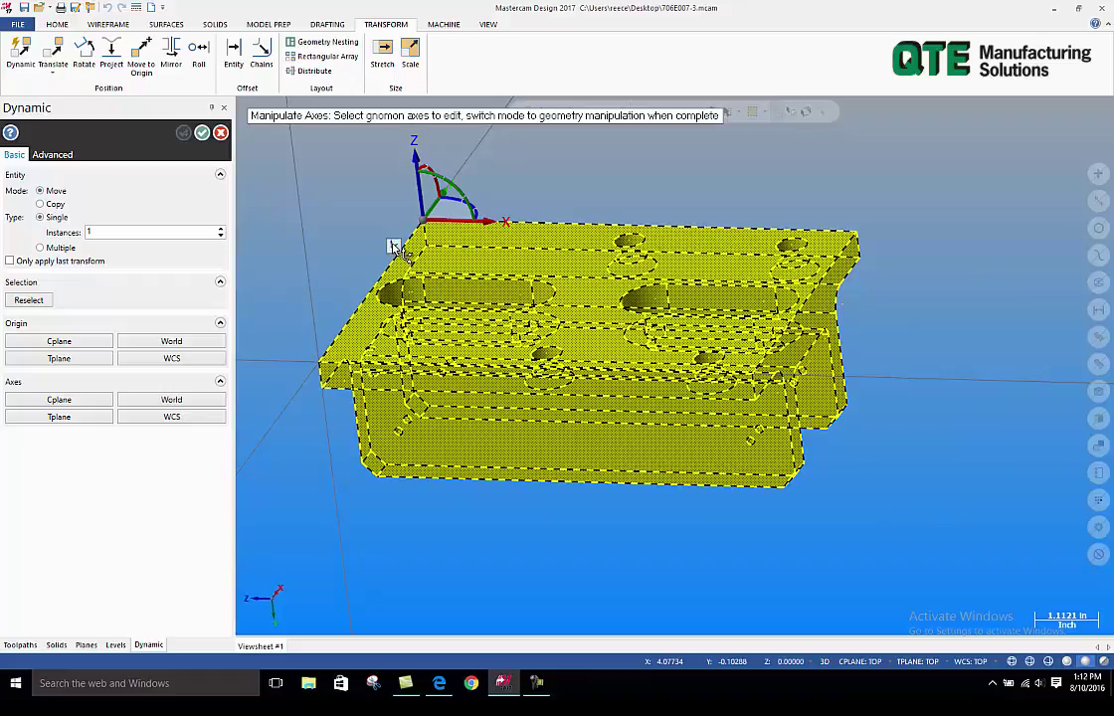
# Switch to moving geometry, apply Origin World and Axes World, and confirm the transform
pyautogui.click(396, 249)
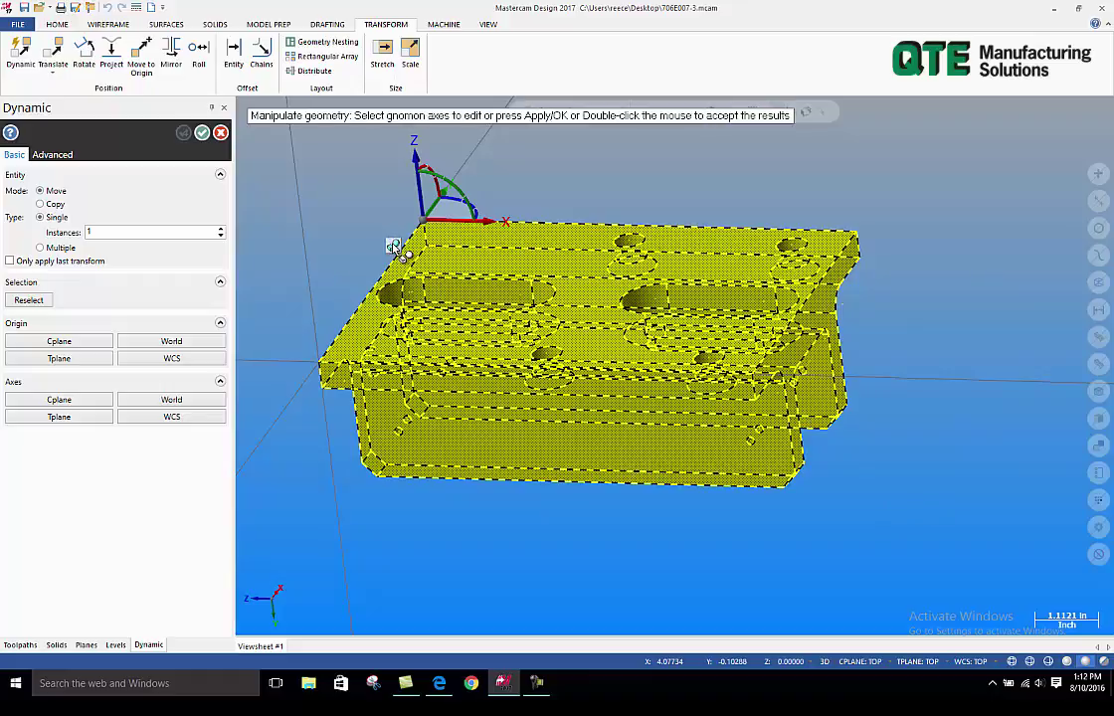
pyautogui.click(171, 342)
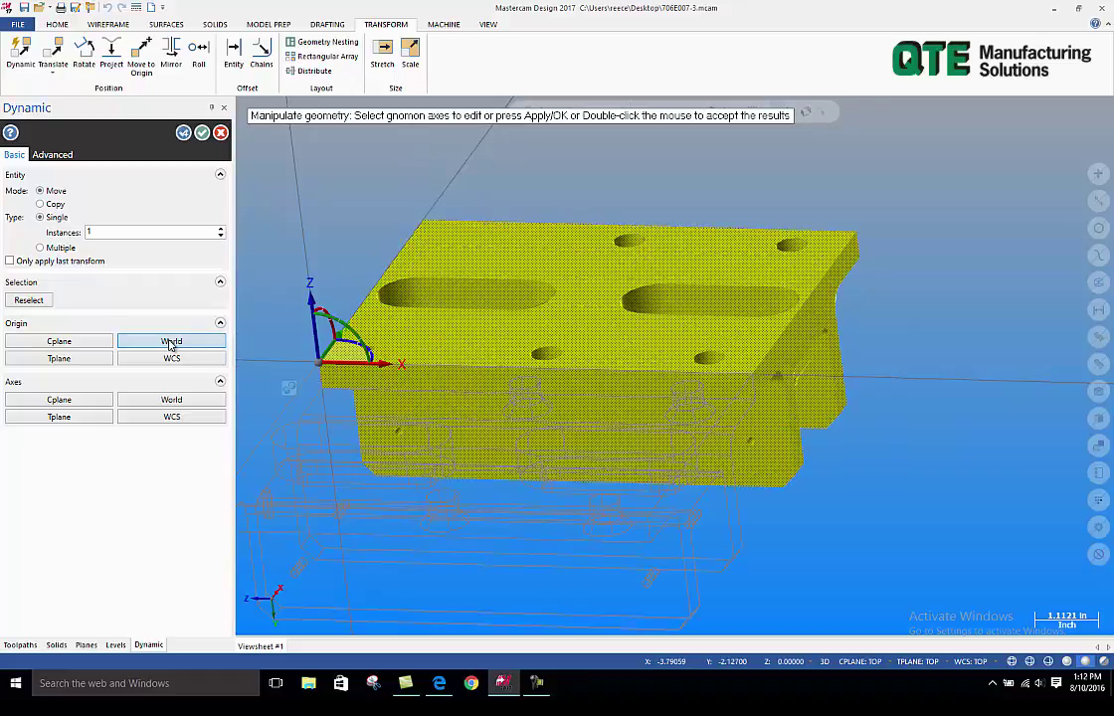
pyautogui.click(166, 403)
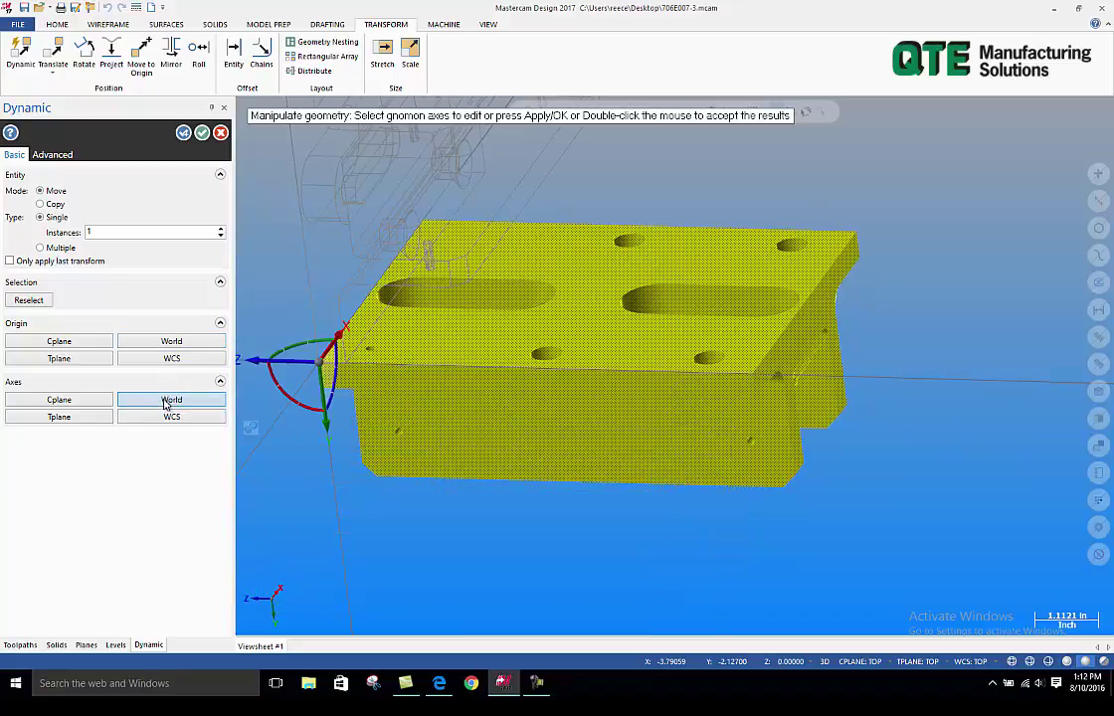
pyautogui.click(202, 133)
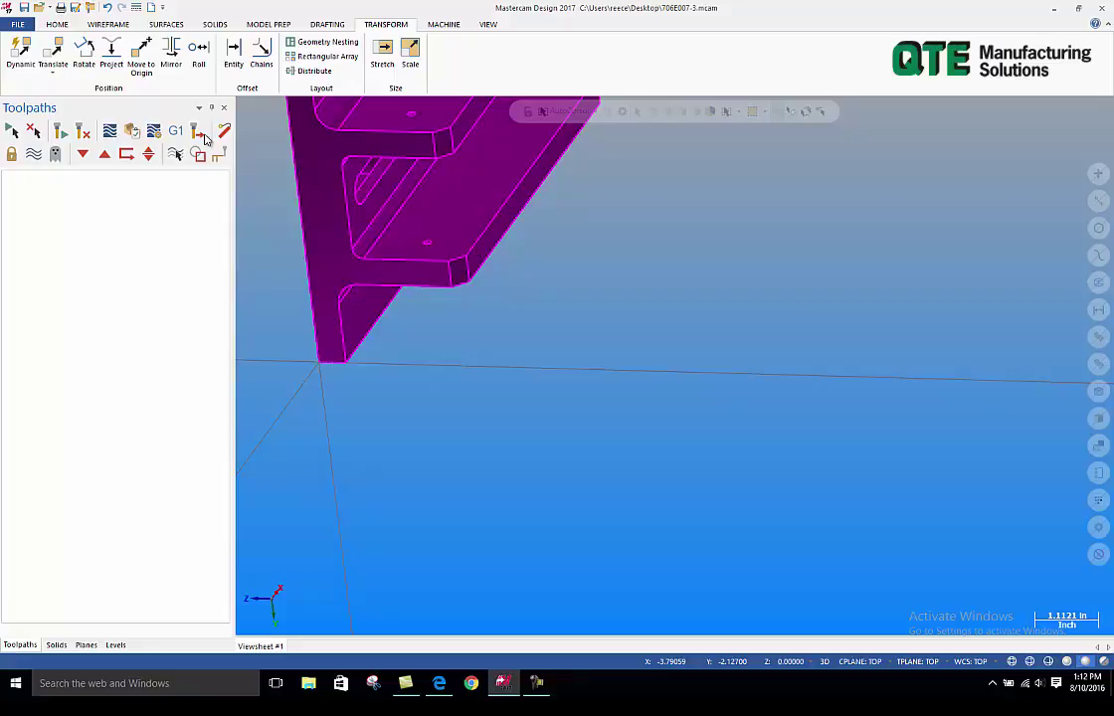
# Switch to Isometric (WCS) and zoom out to show the whole repositioned bracket
pyautogui.rightClick(612, 291)
pyautogui.click(667, 404)
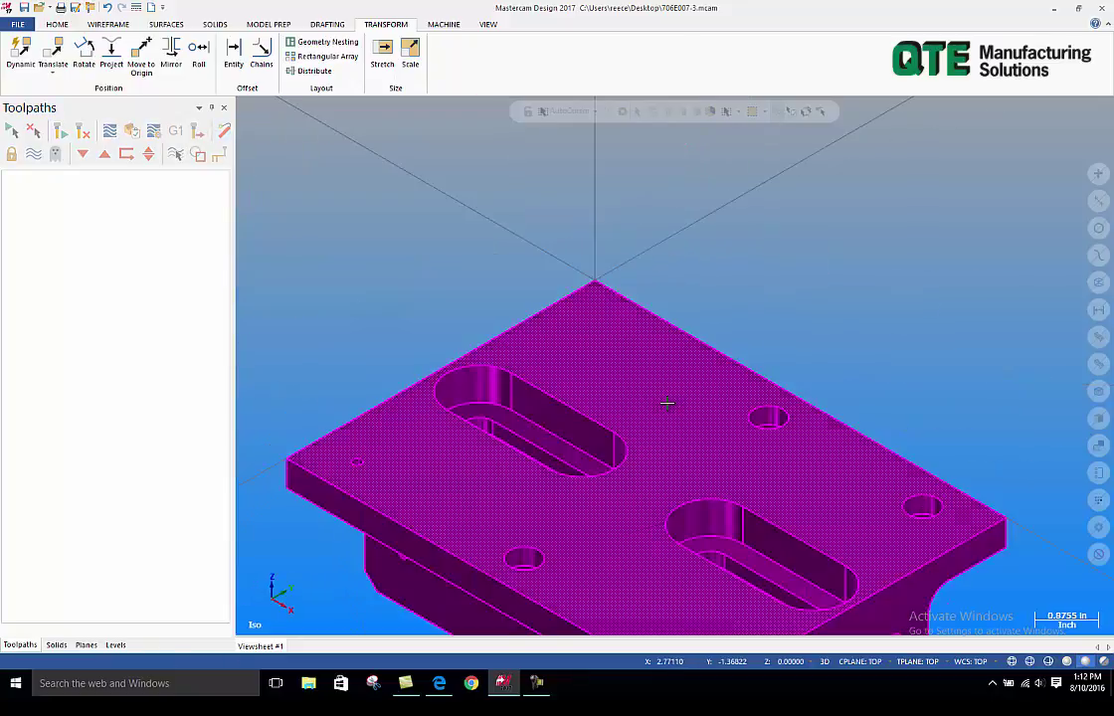
pyautogui.scroll(-1, 380, 269)
pyautogui.scroll(-1, 434, 236)
pyautogui.scroll(-1, 434, 237)
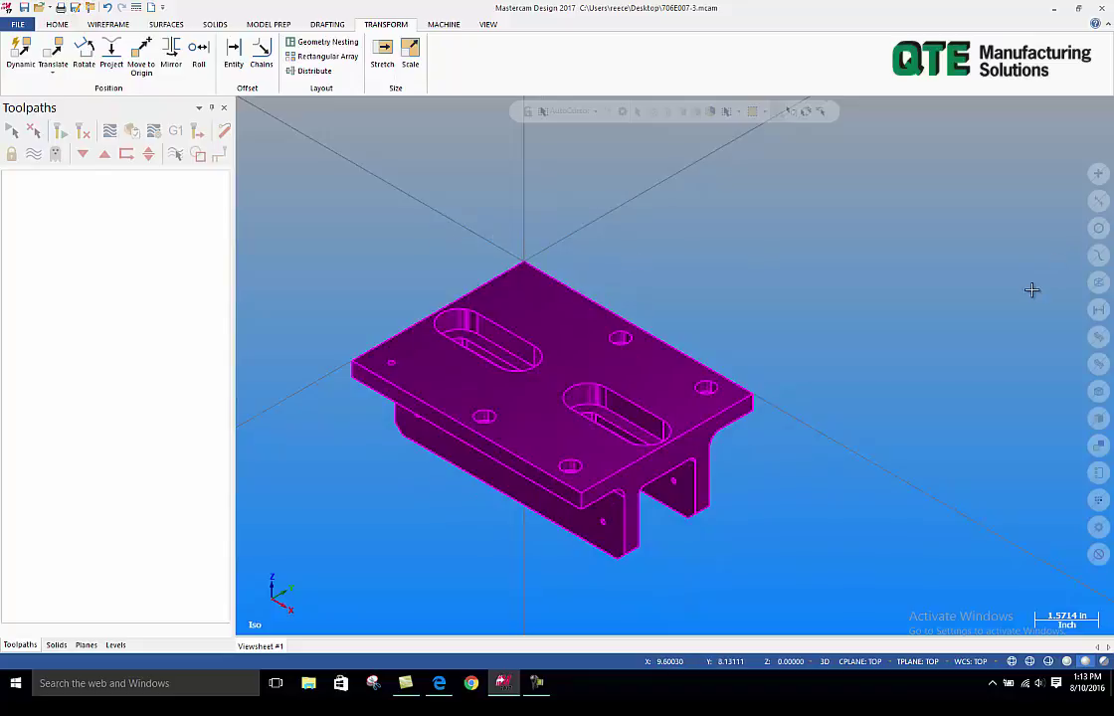